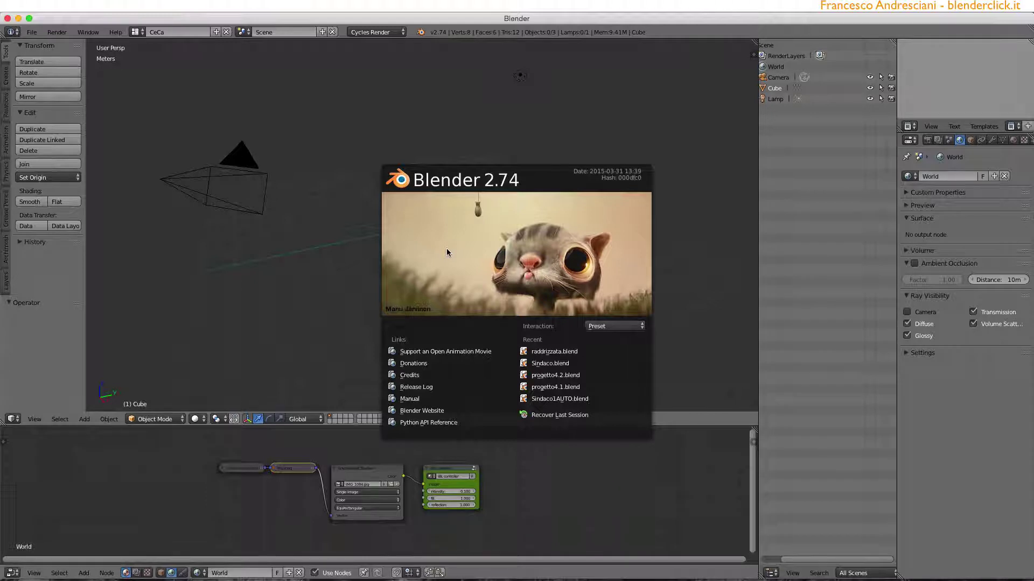
Switch the 3D viewport to the Movie Clip Editor and load DSC8967.jpg from Lezioni/Tracking
{"action": "left_click", "coordinate": [447, 252]}
{"action": "left_click", "coordinate": [12, 419]}
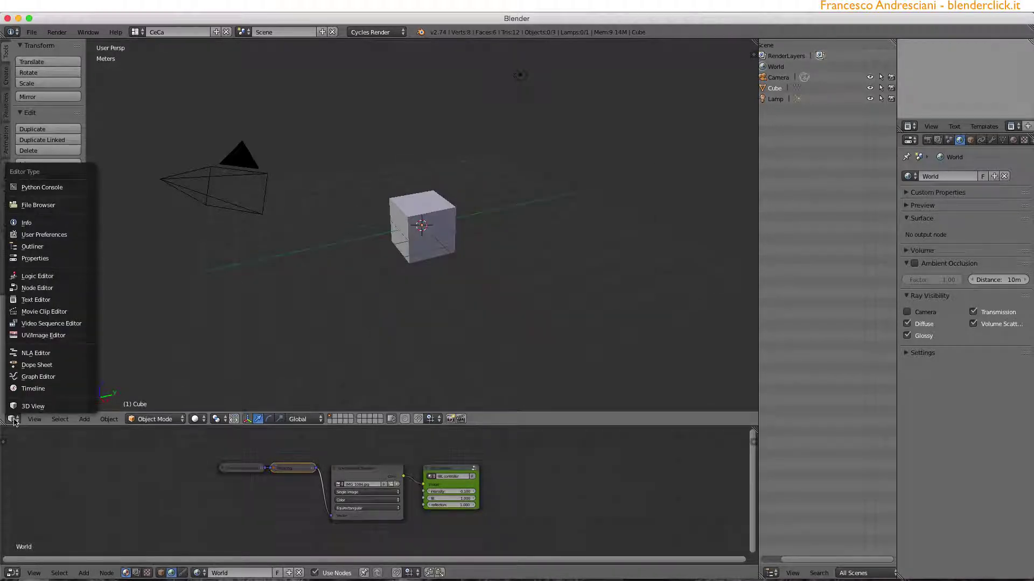
{"action": "left_click", "coordinate": [42, 312]}
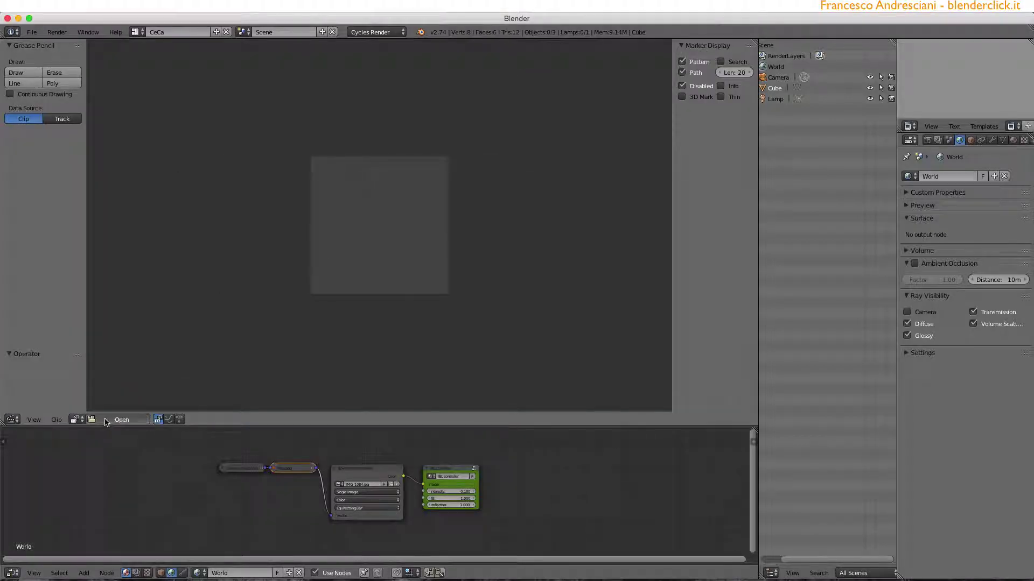
{"action": "left_click", "coordinate": [108, 421]}
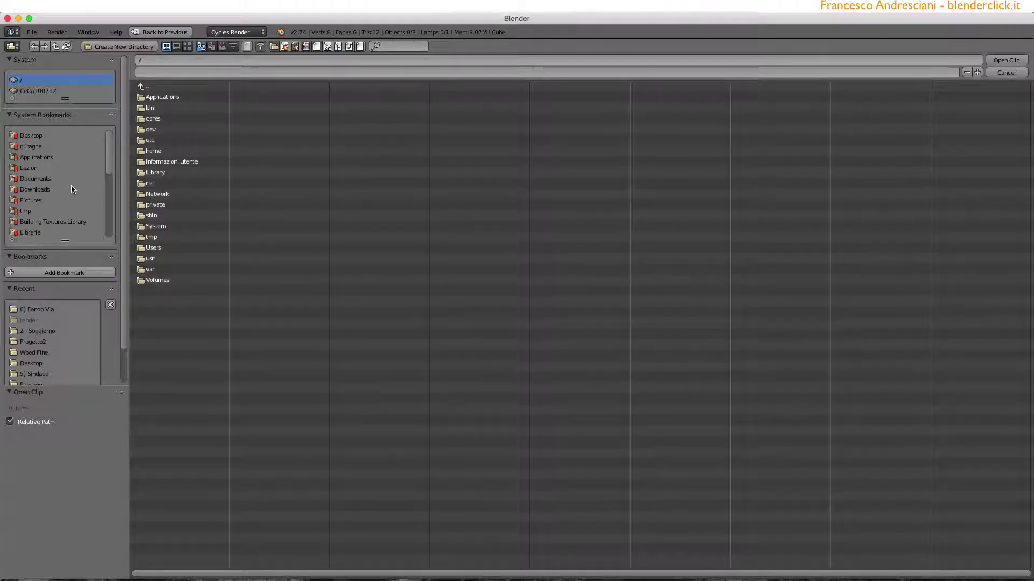
{"action": "left_click", "coordinate": [30, 167]}
{"action": "double_click", "coordinate": [162, 140]}
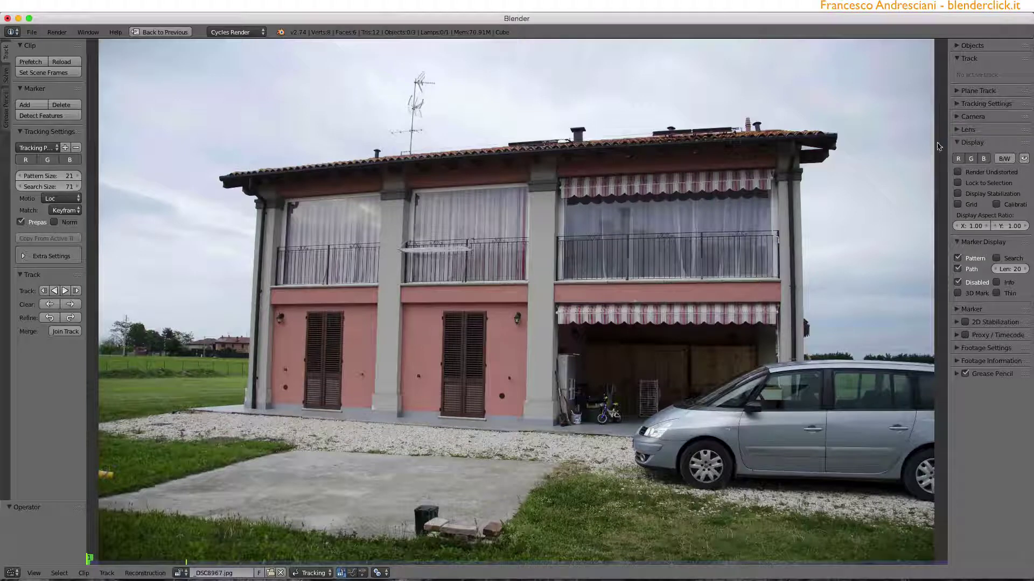
Set the Lens panel's Focal Length to 18 mm and enable the Grid display overlay
{"action": "left_click", "coordinate": [962, 130]}
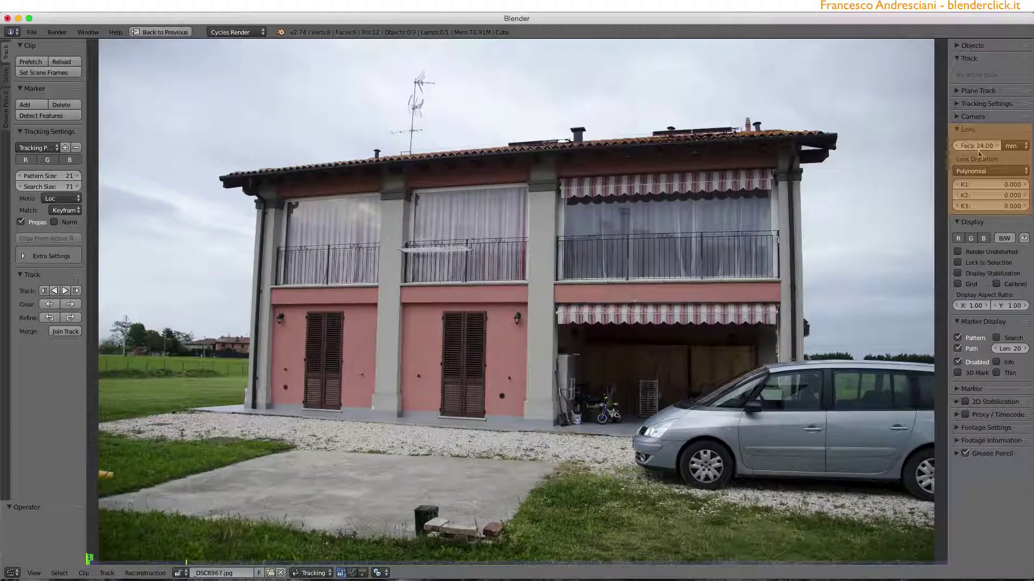
{"action": "left_click", "coordinate": [978, 150]}
{"action": "type", "text": "18"}
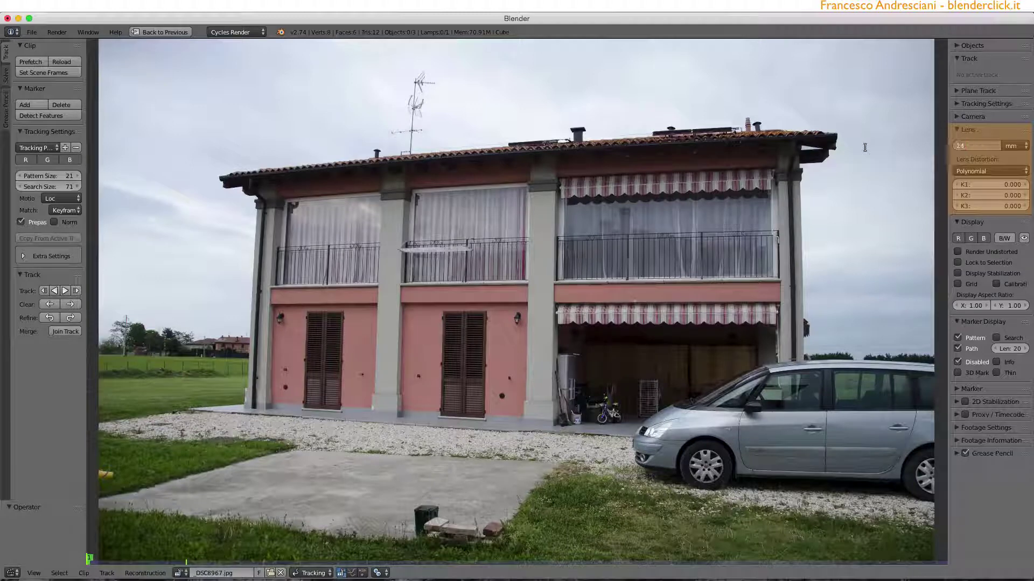
{"action": "key", "text": "Return"}
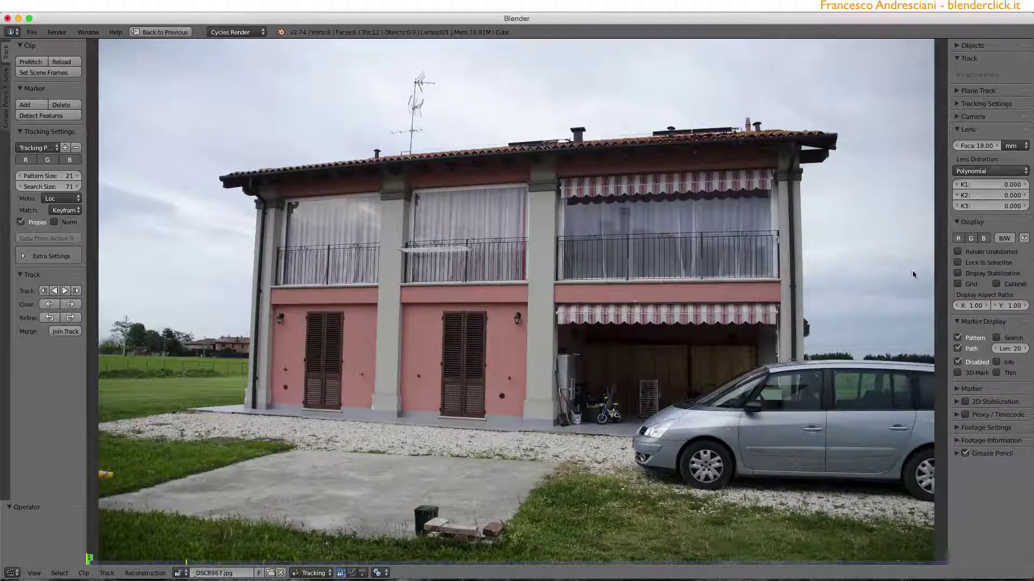
{"action": "left_click", "coordinate": [958, 284]}
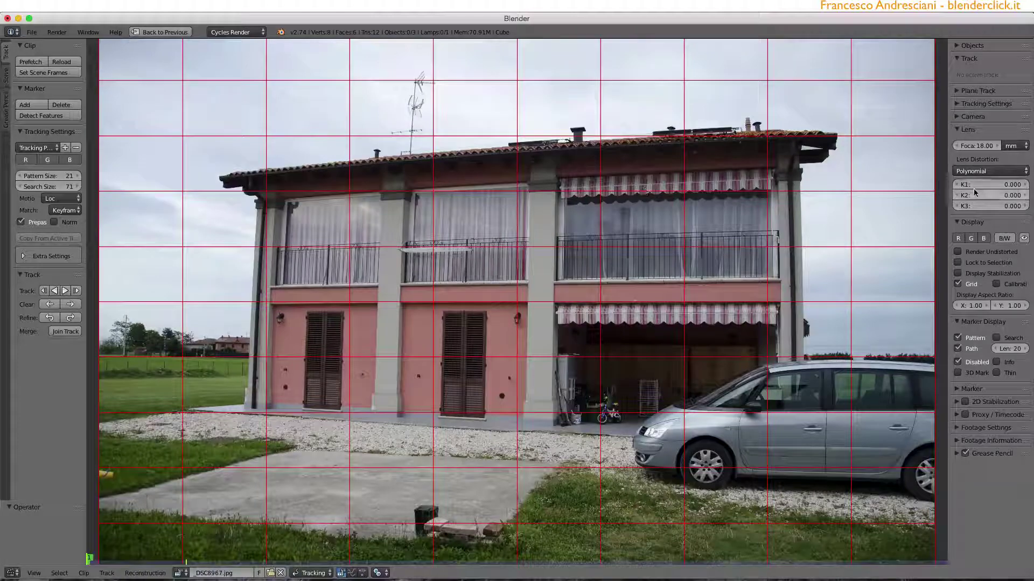
Give K1 a value of -0.108, enable the Calibration display and widen the settings sidebar
{"action": "left_click_drag", "start_coordinate": [991, 186], "coordinate": [999, 185]}
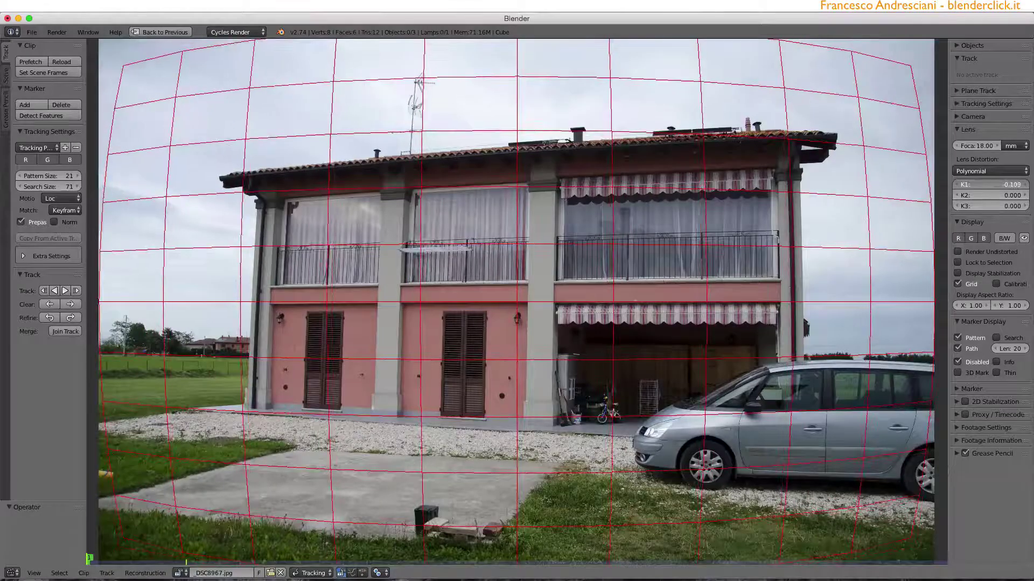
{"action": "key", "text": "minus"}
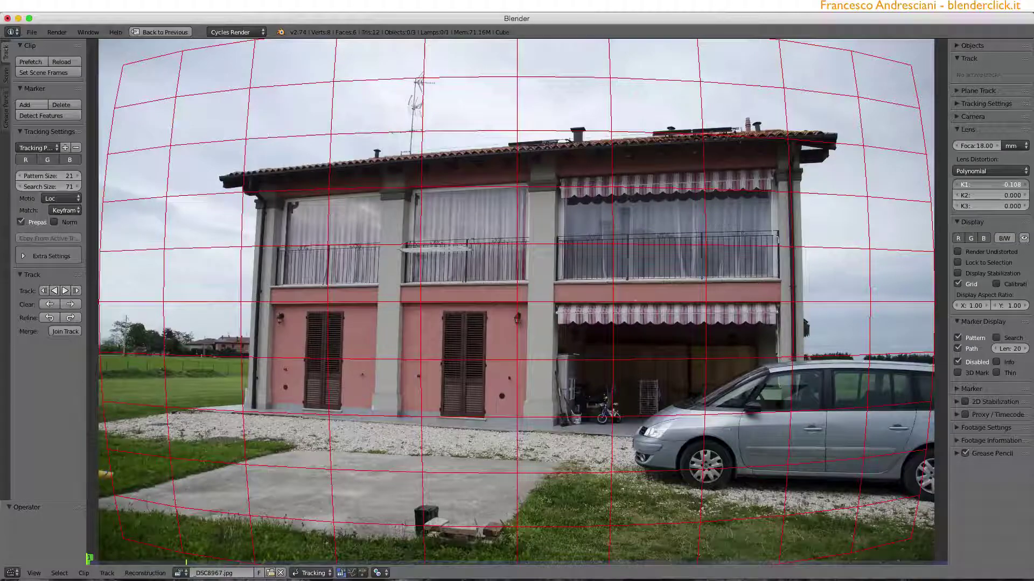
{"action": "left_click", "coordinate": [997, 284]}
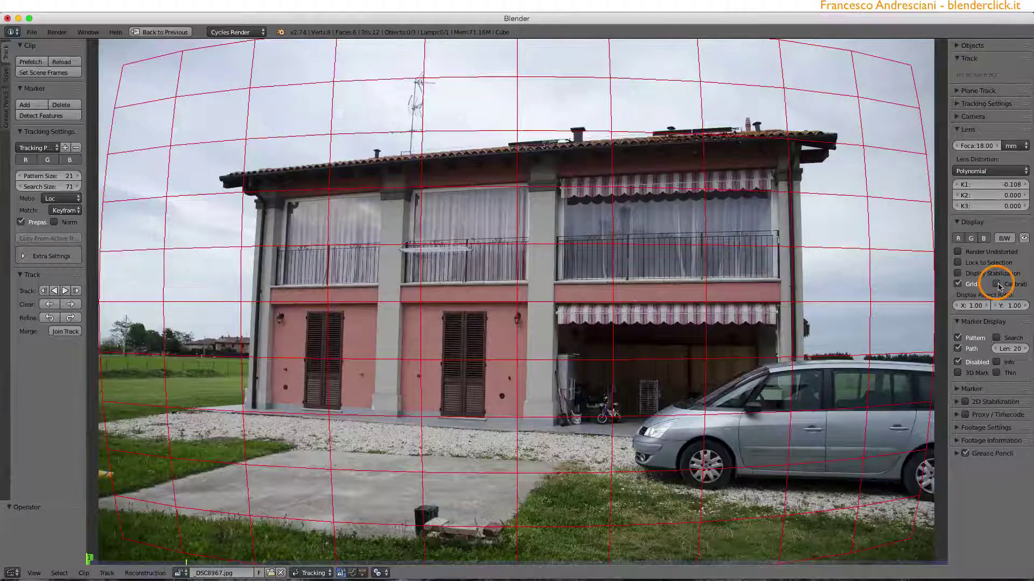
{"action": "left_click_drag", "start_coordinate": [948, 282], "coordinate": [922, 282]}
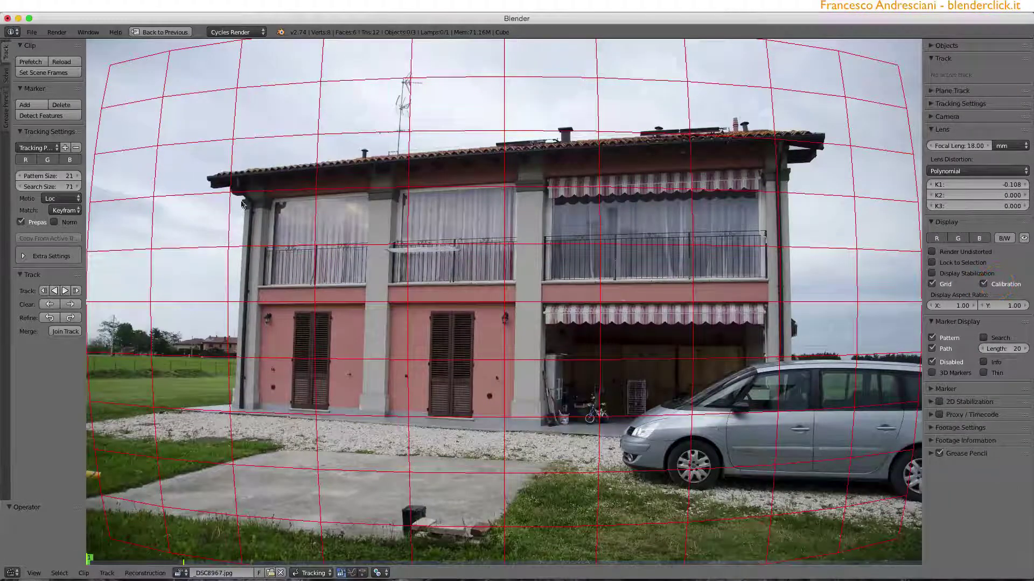
{"action": "left_click", "coordinate": [5, 111]}
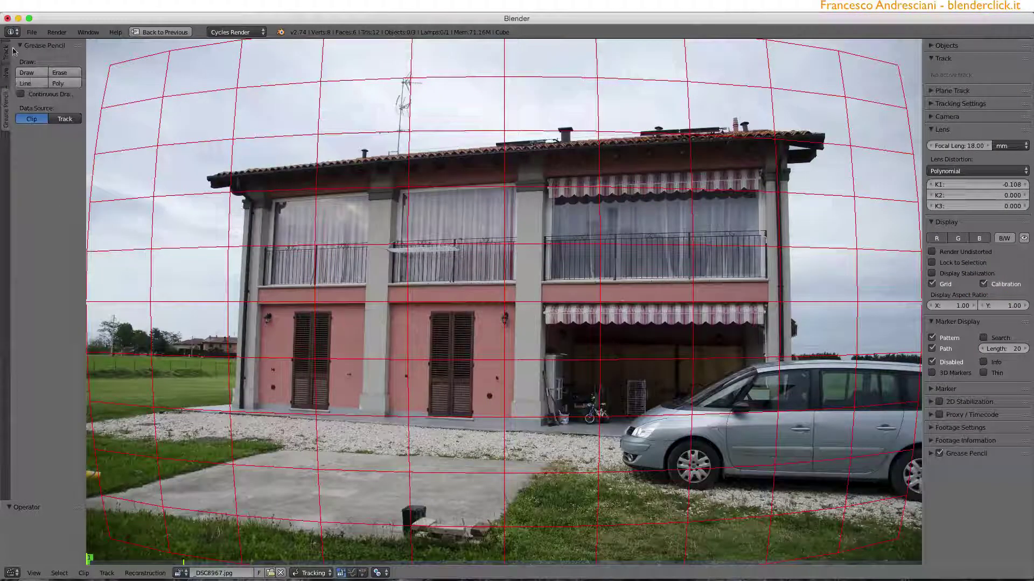
Draw a Grease Pencil guide line along the house's left downpipe
{"action": "left_click", "coordinate": [25, 83]}
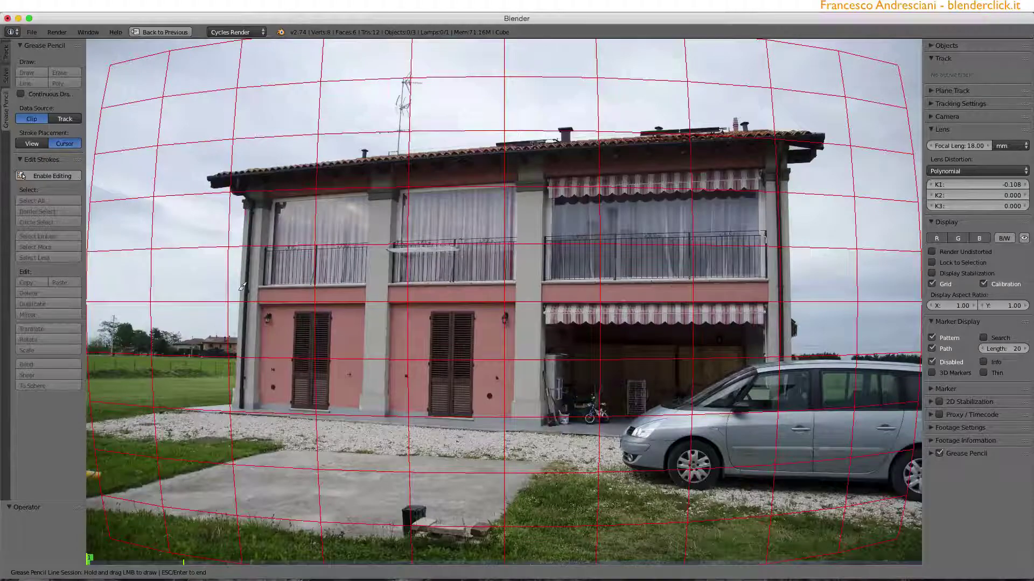
{"action": "left_click_drag", "start_coordinate": [247, 210], "coordinate": [235, 412]}
{"action": "key", "text": "Escape"}
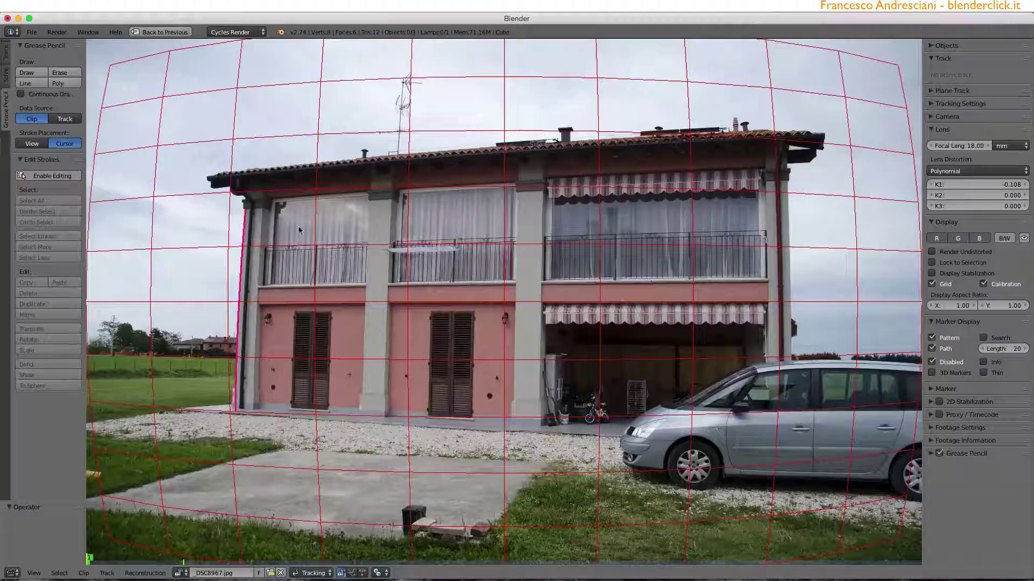
Compare with Calibration toggled and adjust K1 to -0.087 so the downpipe line reads straight
{"action": "left_click", "coordinate": [984, 284]}
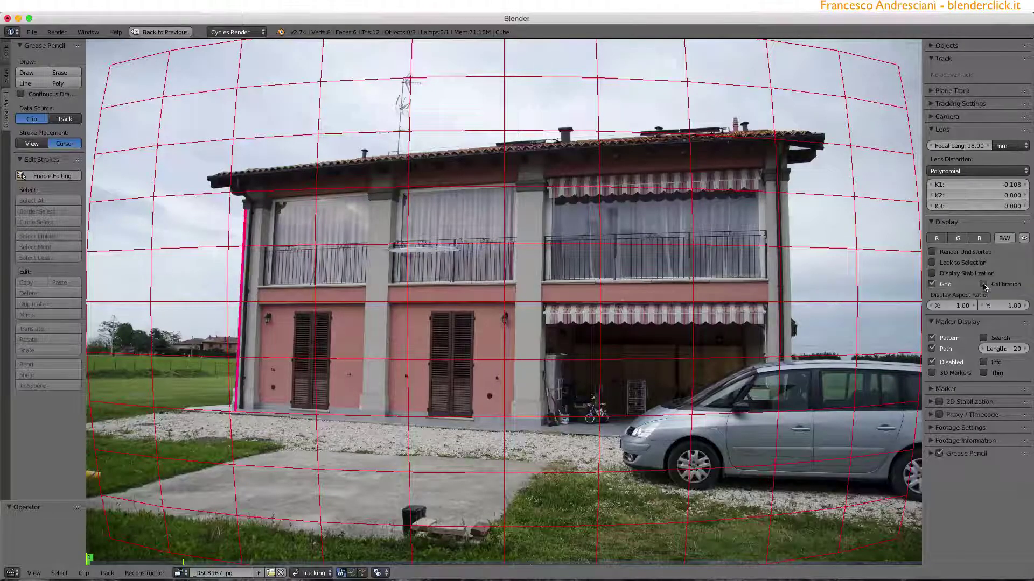
{"action": "left_click", "coordinate": [984, 285]}
{"action": "left_click", "coordinate": [984, 284]}
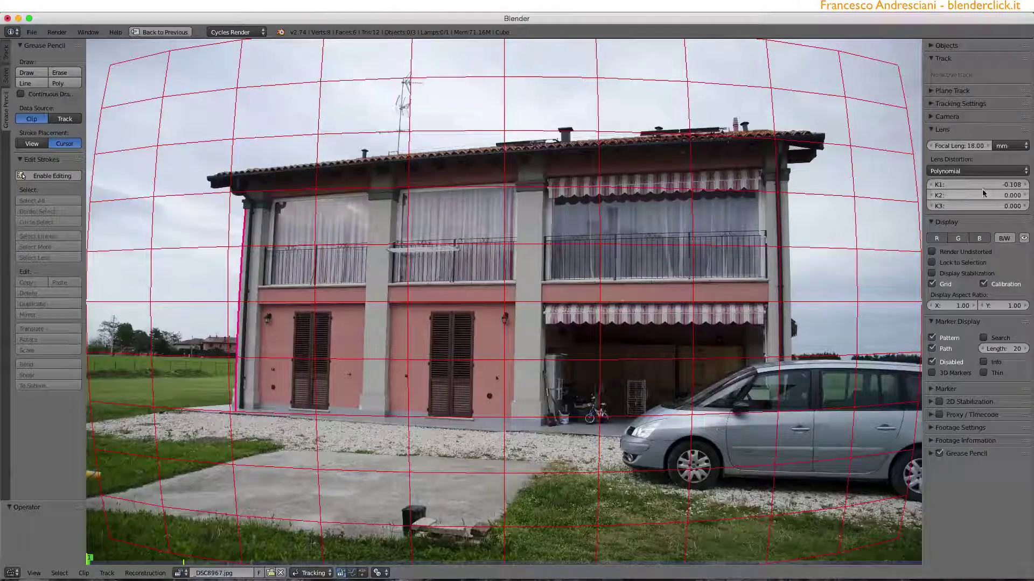
{"action": "mouse_move", "coordinate": [983, 184]}
{"action": "left_mouse_down"}
{"action": "mouse_move", "coordinate": [964, 185]}
{"action": "mouse_move", "coordinate": [1015, 184]}
{"action": "left_mouse_up"}
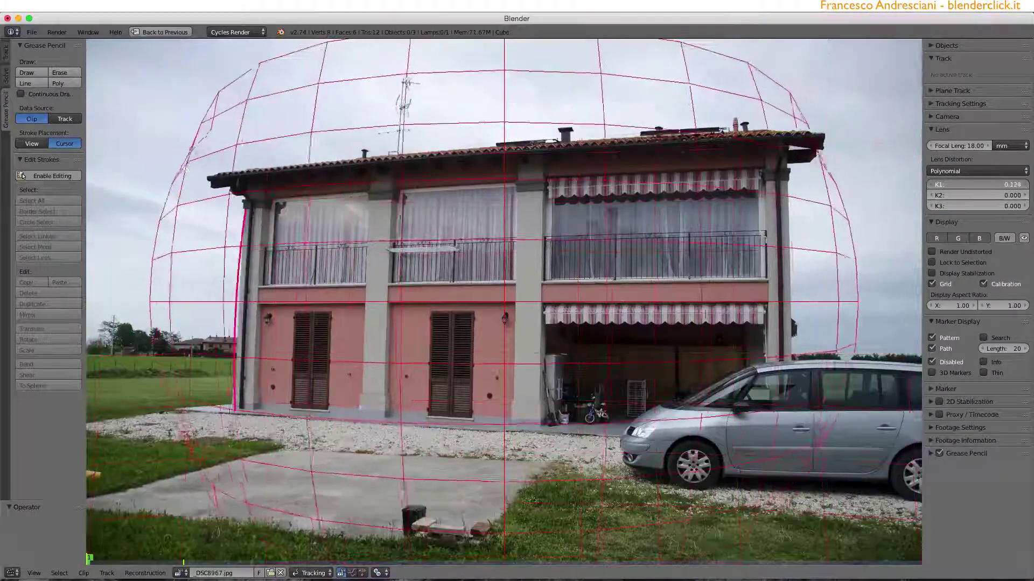
{"action": "mouse_move", "coordinate": [1015, 185]}
{"action": "left_mouse_down"}
{"action": "mouse_move", "coordinate": [975, 185]}
{"action": "mouse_move", "coordinate": [984, 185]}
{"action": "left_mouse_up"}
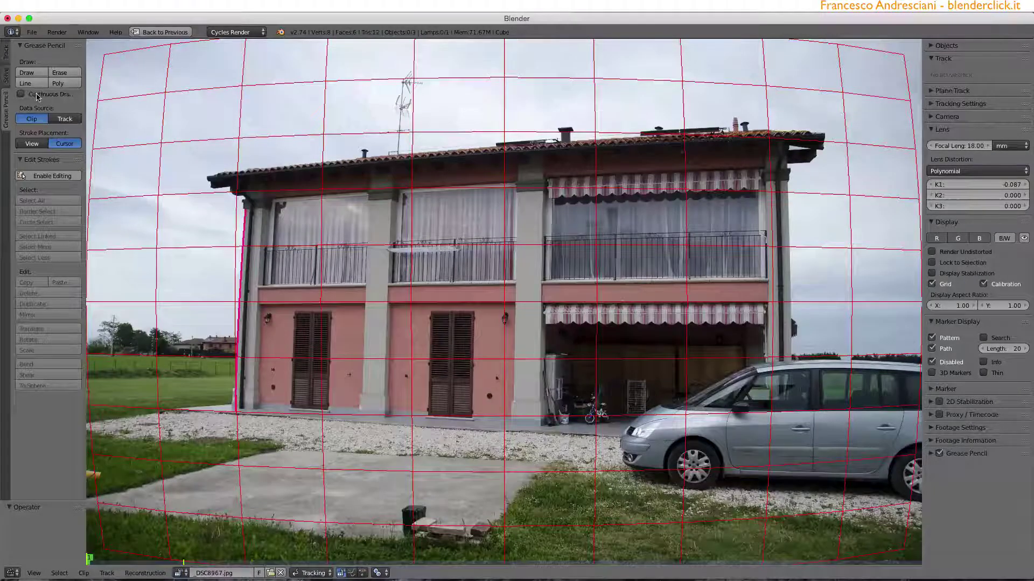
Draw a second Grease Pencil guide line along the roof edge
{"action": "left_click", "coordinate": [32, 83]}
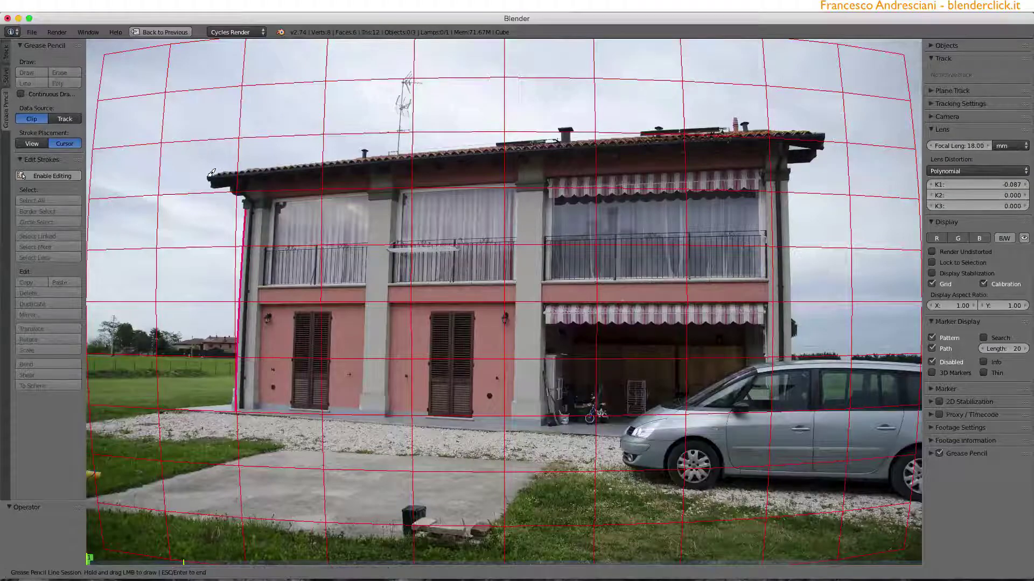
{"action": "left_click_drag", "start_coordinate": [211, 174], "coordinate": [829, 131]}
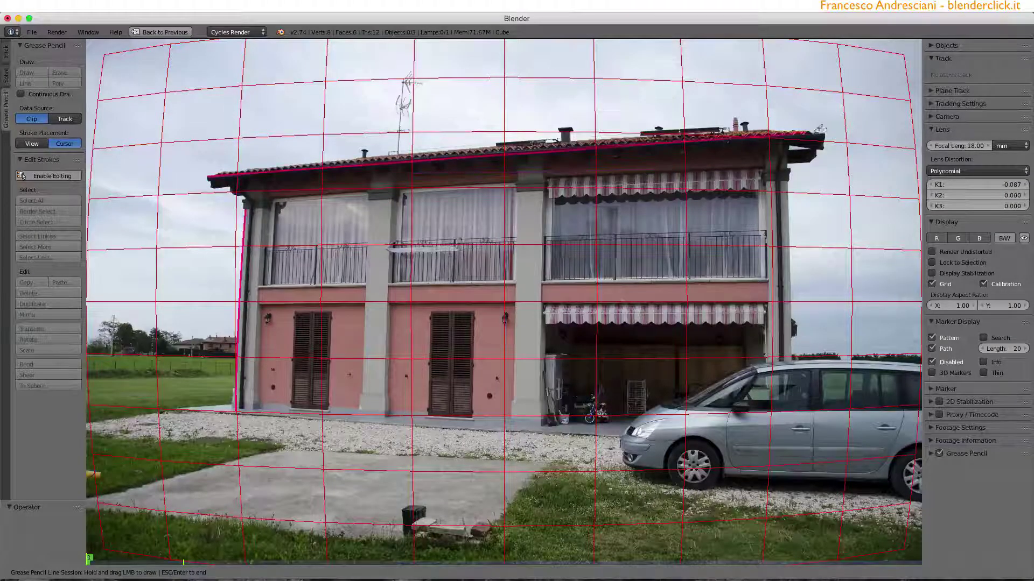
{"action": "key", "text": "Escape"}
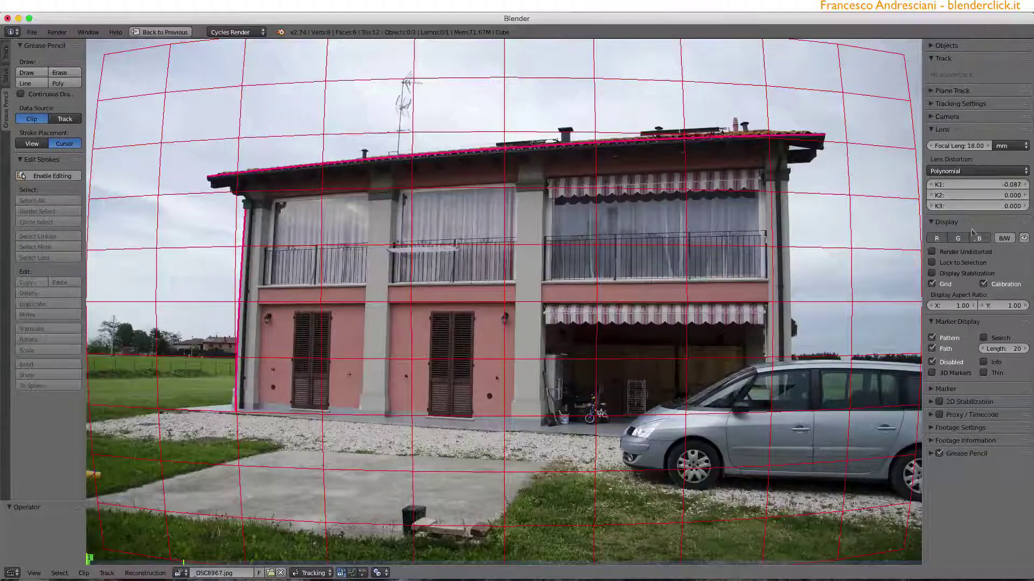
Set K1 to -0.061 to straighten the roof-edge line
{"action": "mouse_move", "coordinate": [974, 185]}
{"action": "left_mouse_down"}
{"action": "mouse_move", "coordinate": [963, 184]}
{"action": "mouse_move", "coordinate": [1006, 184]}
{"action": "left_mouse_up"}
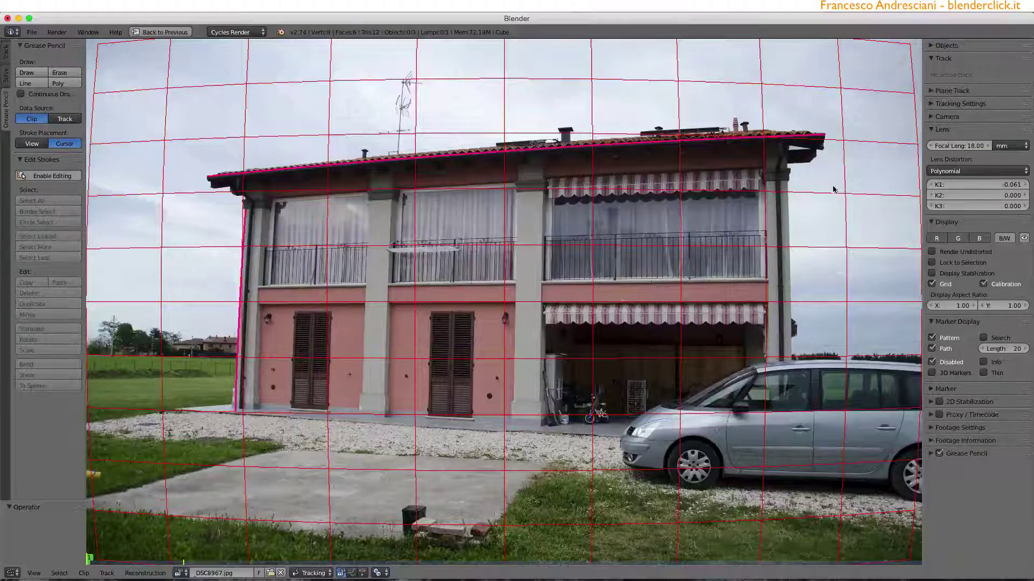
{"action": "left_click", "coordinate": [993, 189]}
{"action": "type", "text": "-0.061"}
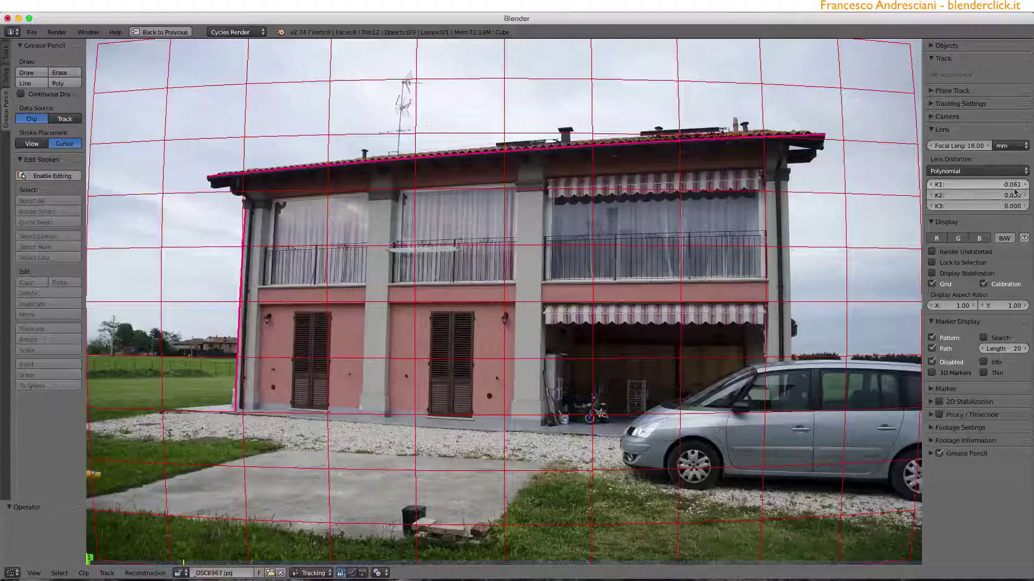
{"action": "key", "text": "Return"}
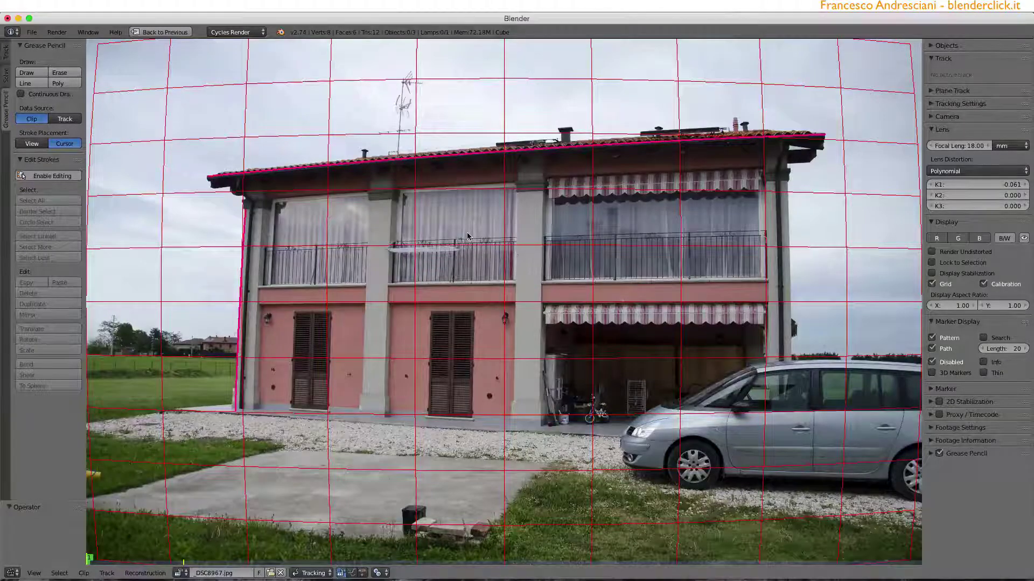
Zoom into the roofline and draw a straight guide along the building's right corner
{"action": "middle_click_drag", "start_coordinate": [518, 250], "coordinate": [483, 368], "text": "ctrl"}
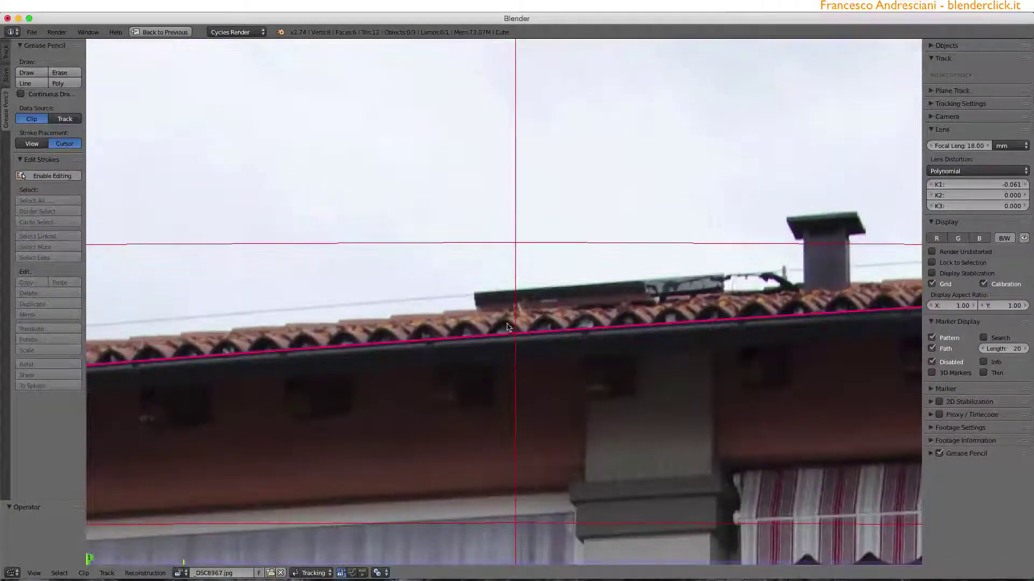
{"action": "scroll", "coordinate": [509, 328], "scroll_direction": "up", "scroll_amount": 1}
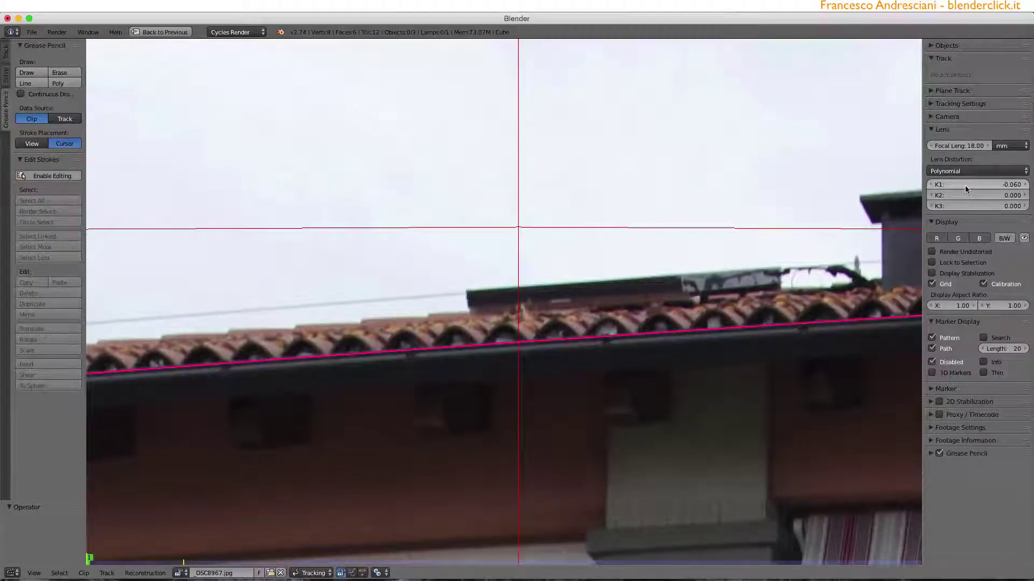
{"action": "scroll", "coordinate": [704, 256], "scroll_direction": "down", "scroll_amount": 5}
{"action": "scroll", "coordinate": [775, 247], "scroll_direction": "up", "scroll_amount": 2}
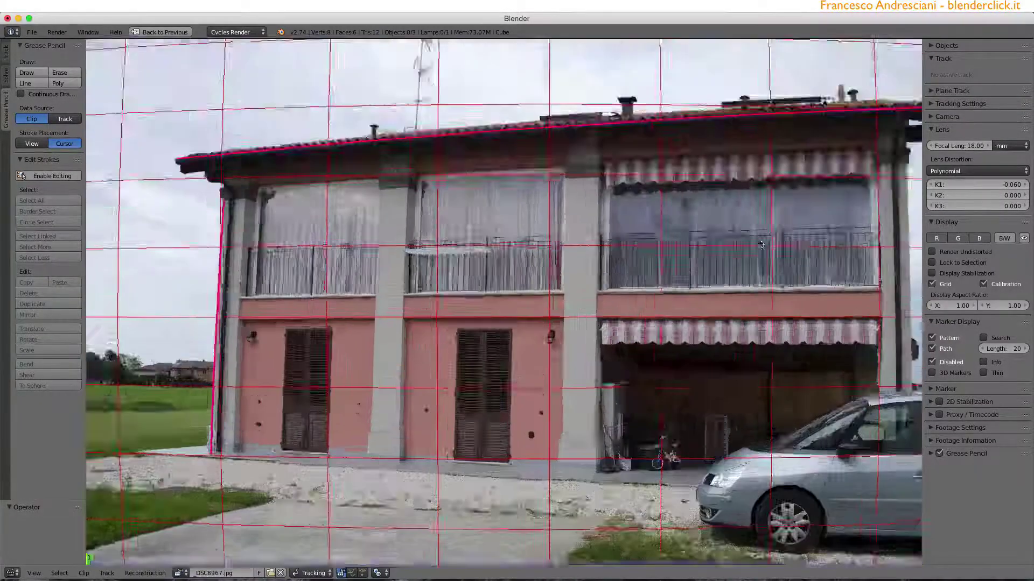
{"action": "scroll", "coordinate": [575, 194], "scroll_direction": "up", "scroll_amount": 1}
{"action": "left_click_drag", "start_coordinate": [568, 168], "coordinate": [578, 449], "text": "ctrl"}
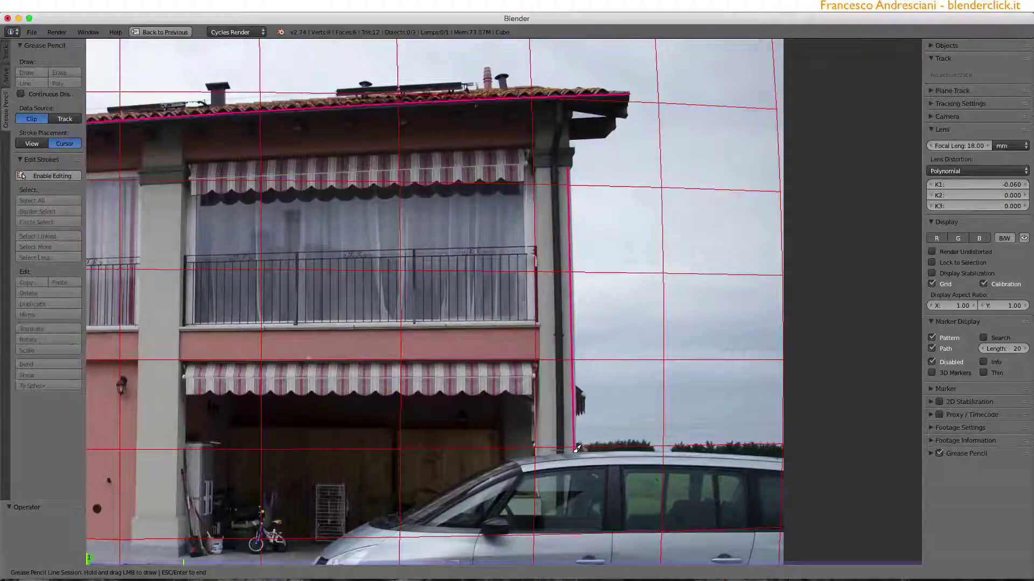
{"action": "key", "text": "Escape"}
Zoom in to inspect the balcony, drainpipe and awning, then zoom back out
{"action": "scroll", "coordinate": [577, 449], "scroll_direction": "up", "scroll_amount": 5}
{"action": "scroll", "coordinate": [533, 387], "scroll_direction": "up", "scroll_amount": 3}
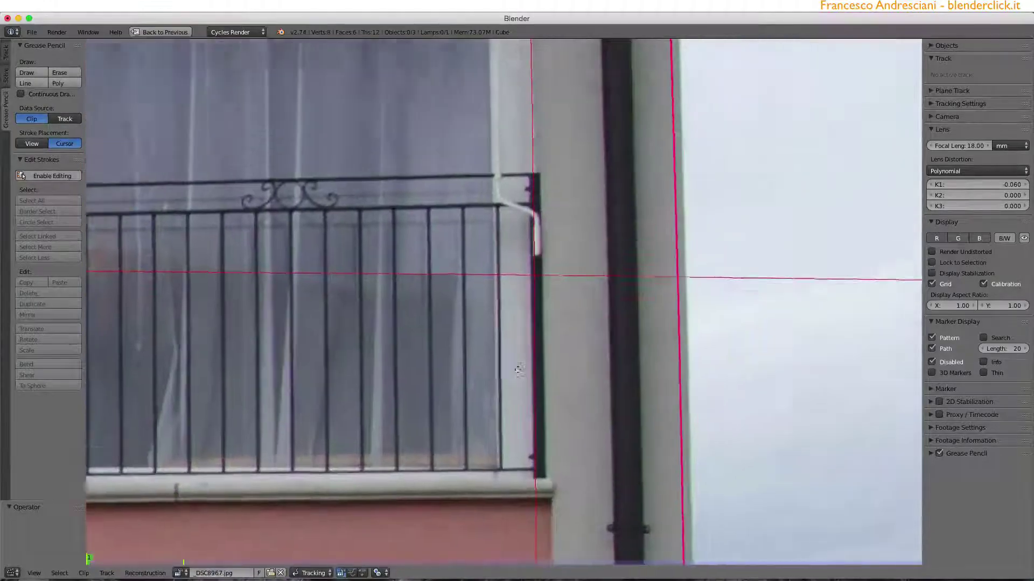
{"action": "middle_click_drag", "start_coordinate": [542, 364], "coordinate": [533, 388]}
{"action": "scroll", "coordinate": [533, 255], "scroll_direction": "up", "scroll_amount": 2}
{"action": "middle_click_drag", "start_coordinate": [533, 255], "coordinate": [516, 375]}
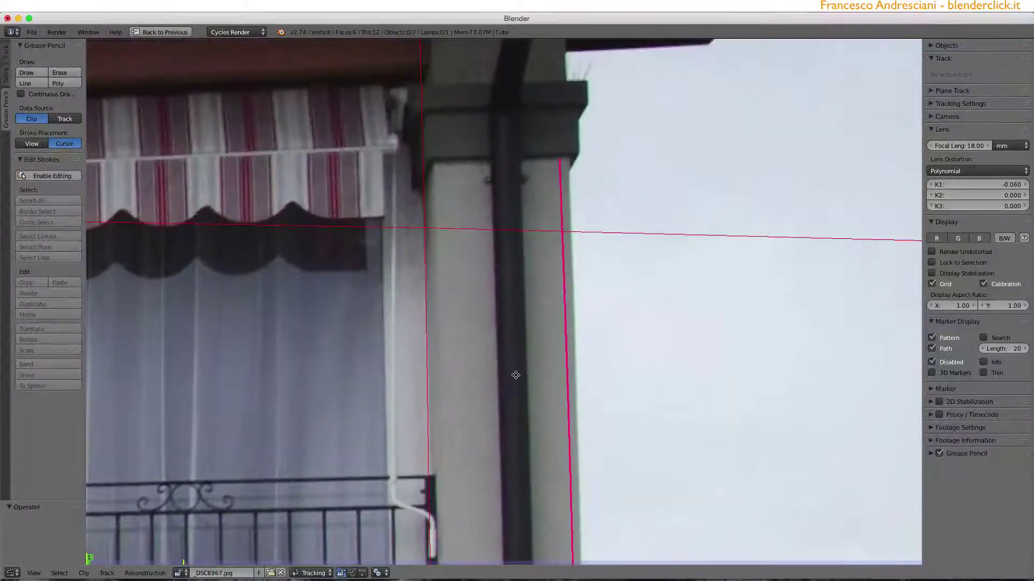
{"action": "scroll", "coordinate": [509, 357], "scroll_direction": "down", "scroll_amount": 3}
{"action": "scroll", "coordinate": [538, 251], "scroll_direction": "down", "scroll_amount": 2}
{"action": "scroll", "coordinate": [419, 316], "scroll_direction": "down", "scroll_amount": 5}
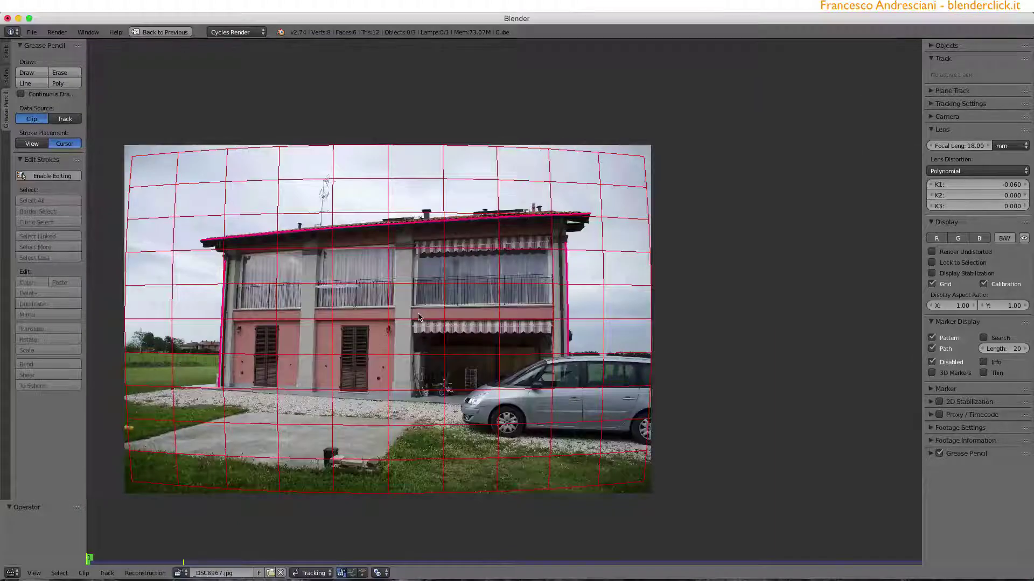
Delete the guide strokes, enable Render Undistorted and turn off the Grid overlay
{"action": "left_click", "coordinate": [32, 84]}
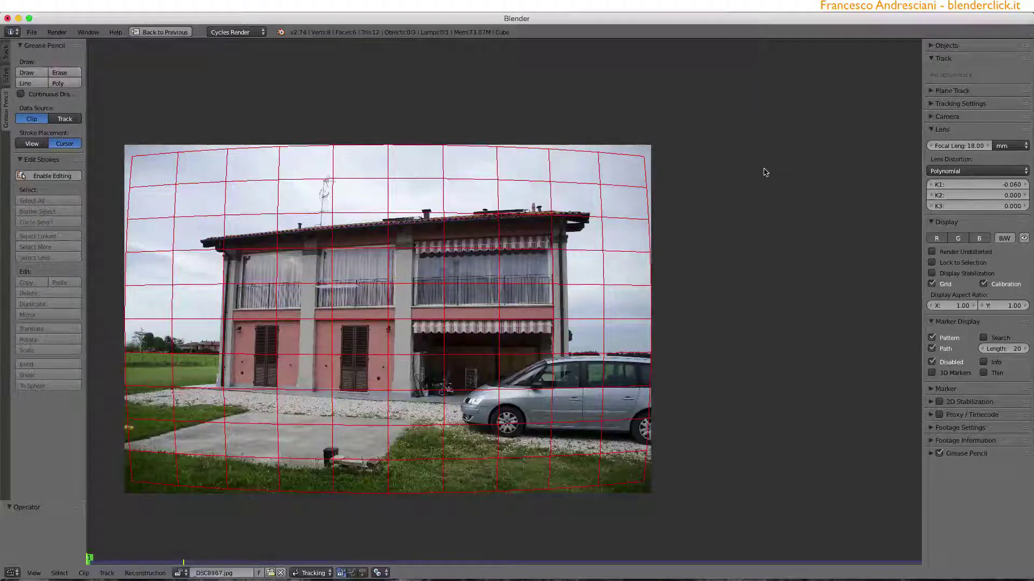
{"action": "left_click", "coordinate": [932, 252]}
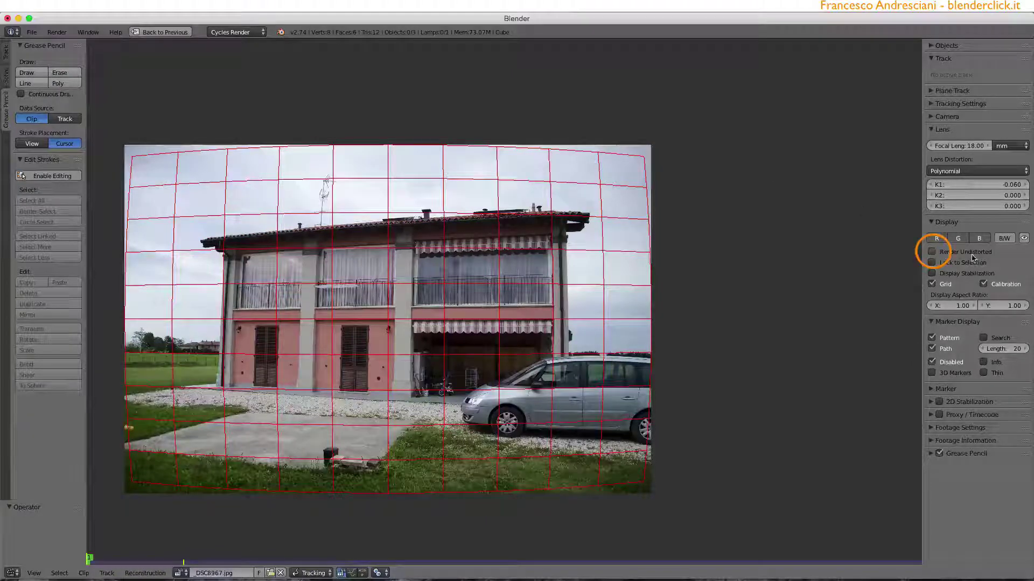
{"action": "left_click", "coordinate": [932, 252]}
{"action": "left_click", "coordinate": [932, 285]}
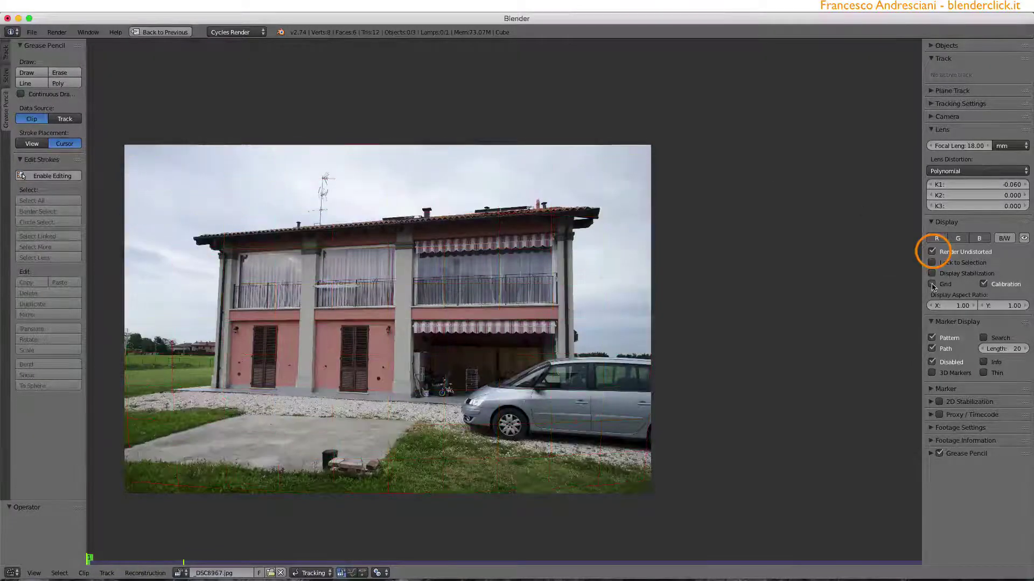
{"action": "scroll", "coordinate": [541, 257], "scroll_direction": "up", "scroll_amount": 1}
{"action": "scroll", "coordinate": [541, 257], "scroll_direction": "up", "scroll_amount": 1}
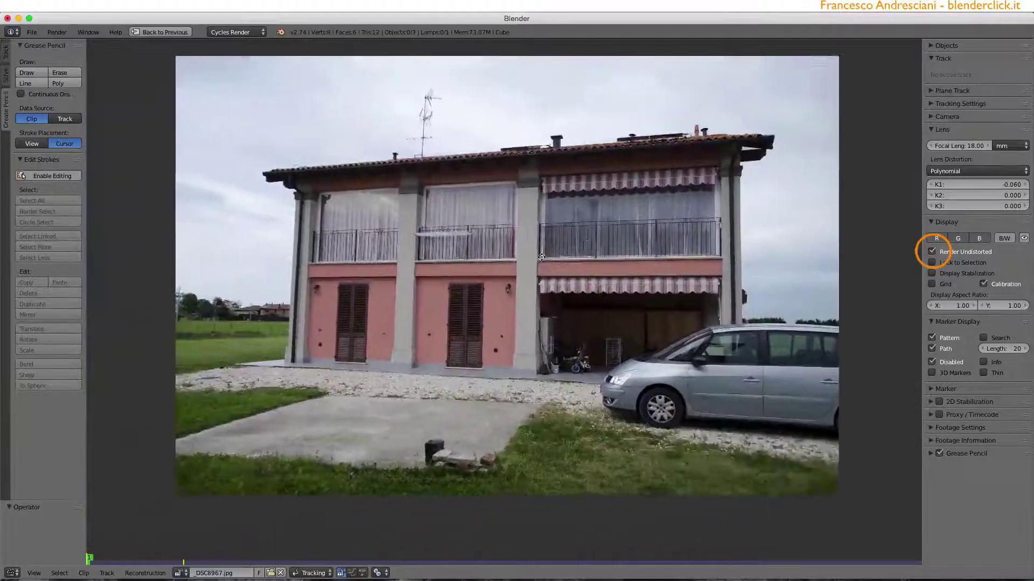
{"action": "middle_click_drag", "start_coordinate": [541, 257], "coordinate": [532, 262]}
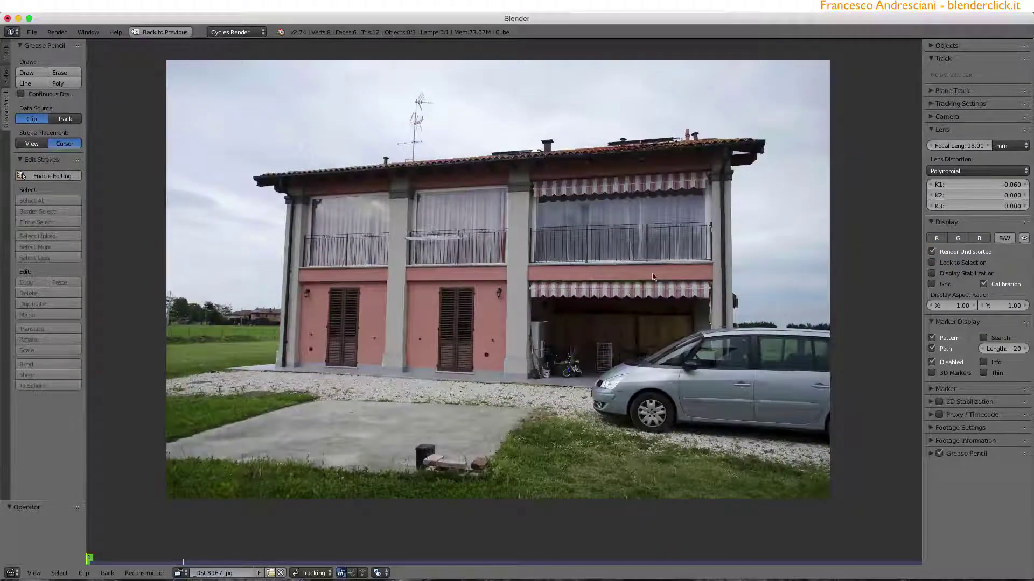
Toggle Render Undistorted repeatedly to compare the corrected and original photo
{"action": "left_click", "coordinate": [932, 251]}
{"action": "left_click", "coordinate": [932, 252]}
{"action": "left_click", "coordinate": [932, 251]}
{"action": "left_click", "coordinate": [932, 252]}
{"action": "left_click", "coordinate": [932, 251]}
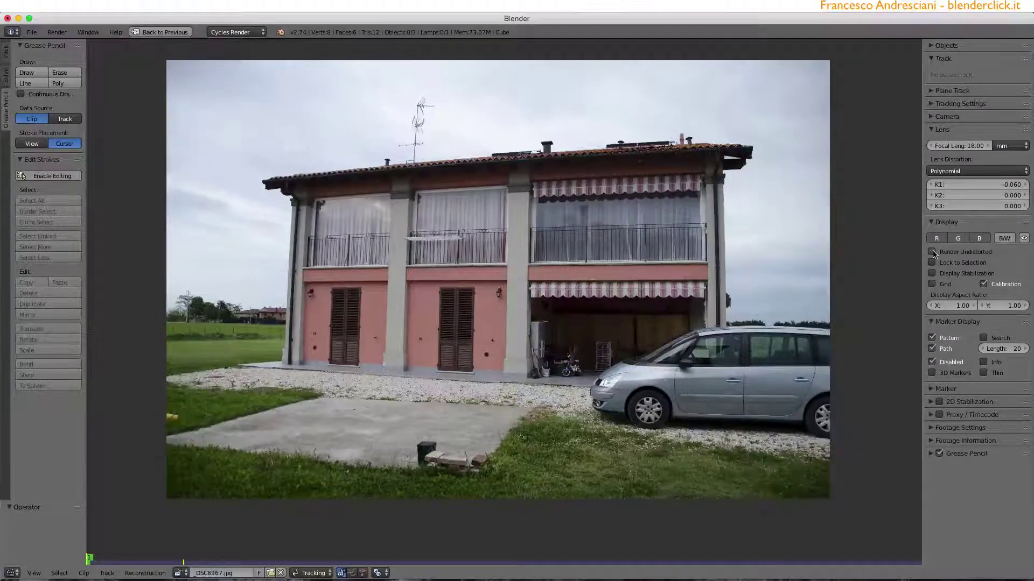
{"action": "left_click", "coordinate": [932, 251]}
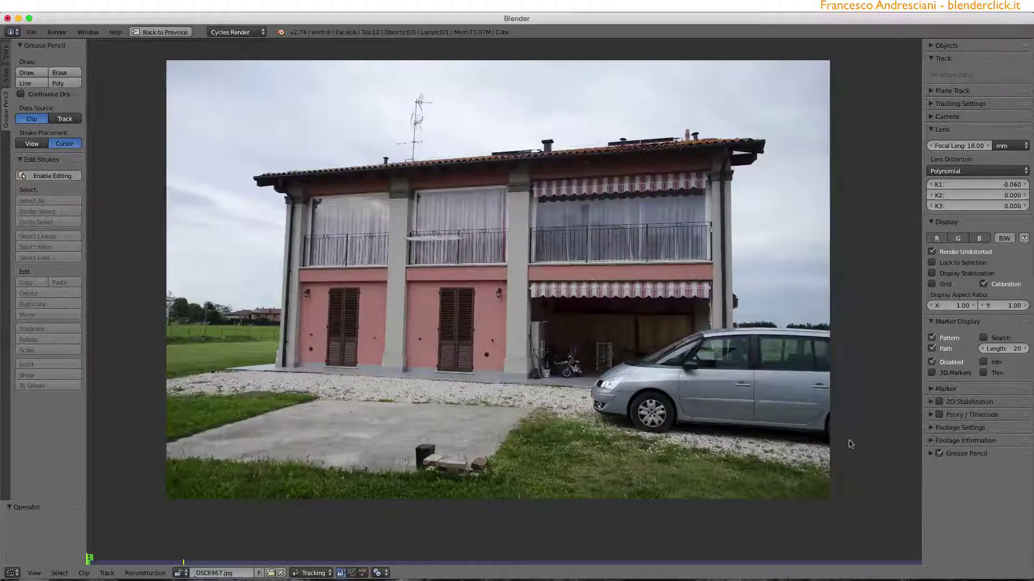
Set Proxy / Timecode to Build Undistorted 100% with quality 100
{"action": "left_click", "coordinate": [936, 414]}
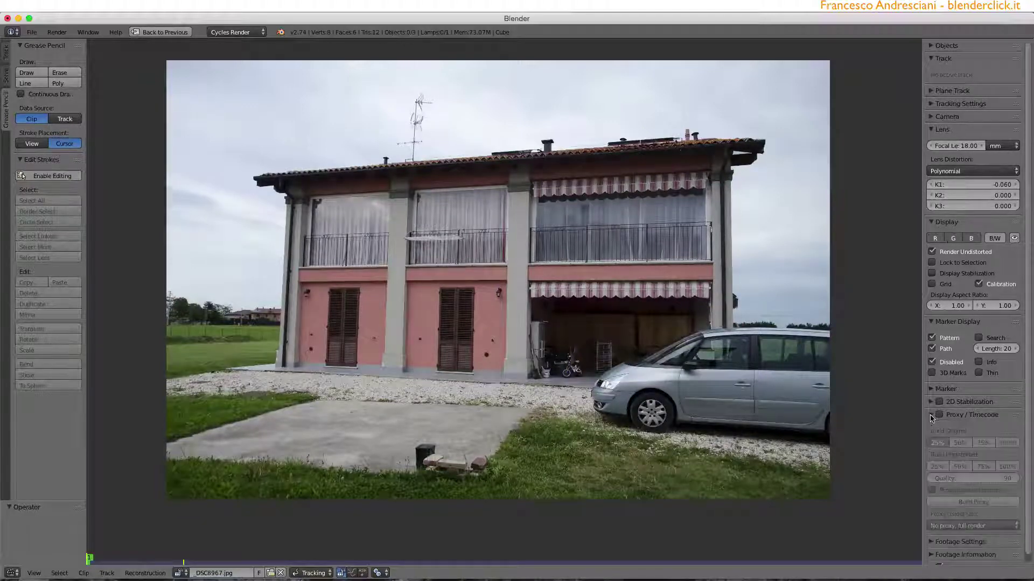
{"action": "scroll", "coordinate": [939, 437], "scroll_direction": "down", "scroll_amount": 1}
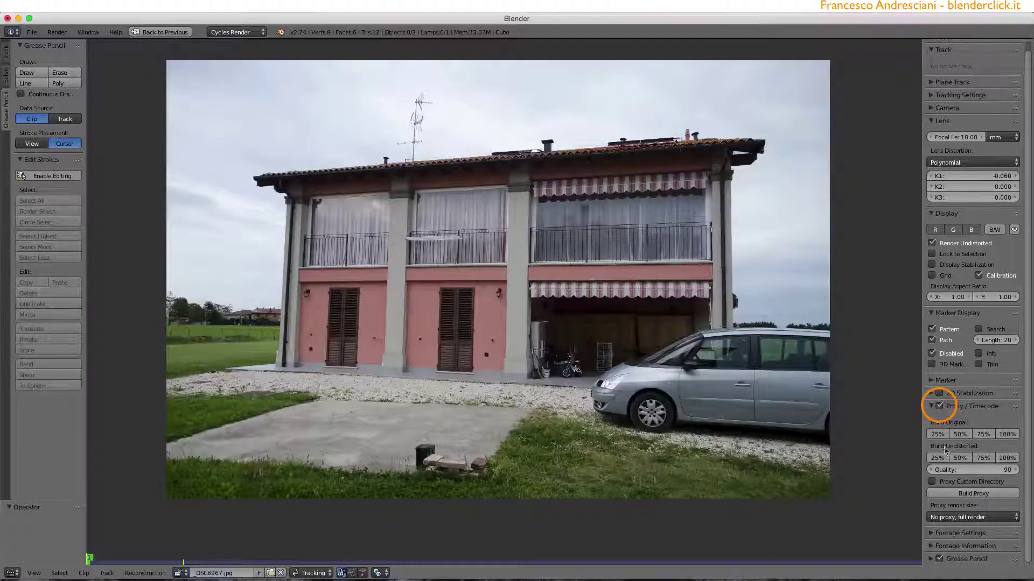
{"action": "left_click", "coordinate": [1005, 459]}
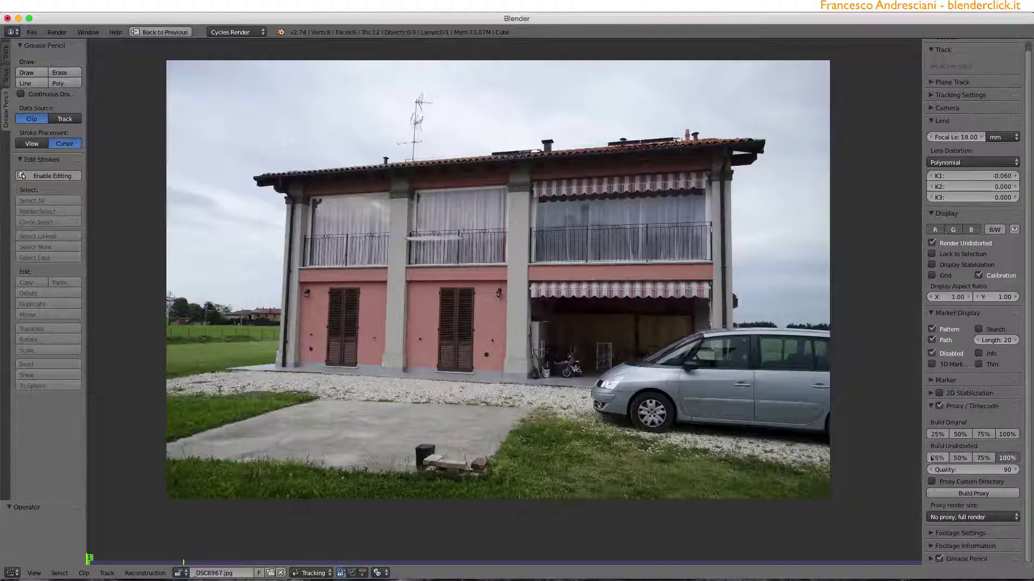
{"action": "left_click", "coordinate": [946, 469]}
{"action": "type", "text": "100"}
{"action": "key", "text": "Return"}
Build the full-size undistorted proxy, confirming the undistorted 100% option is enabled
{"action": "left_click", "coordinate": [956, 494]}
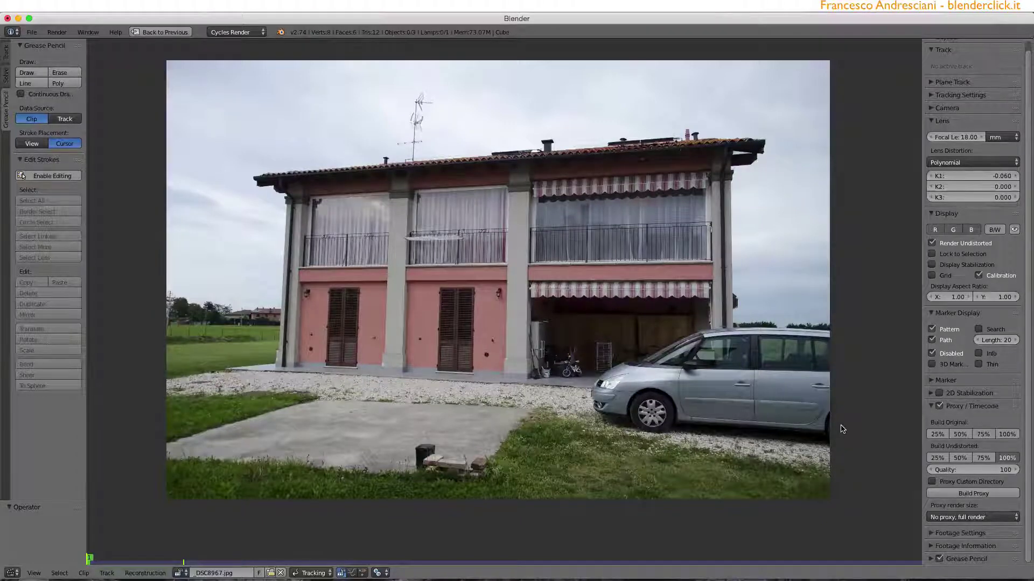
{"action": "left_click", "coordinate": [1008, 458]}
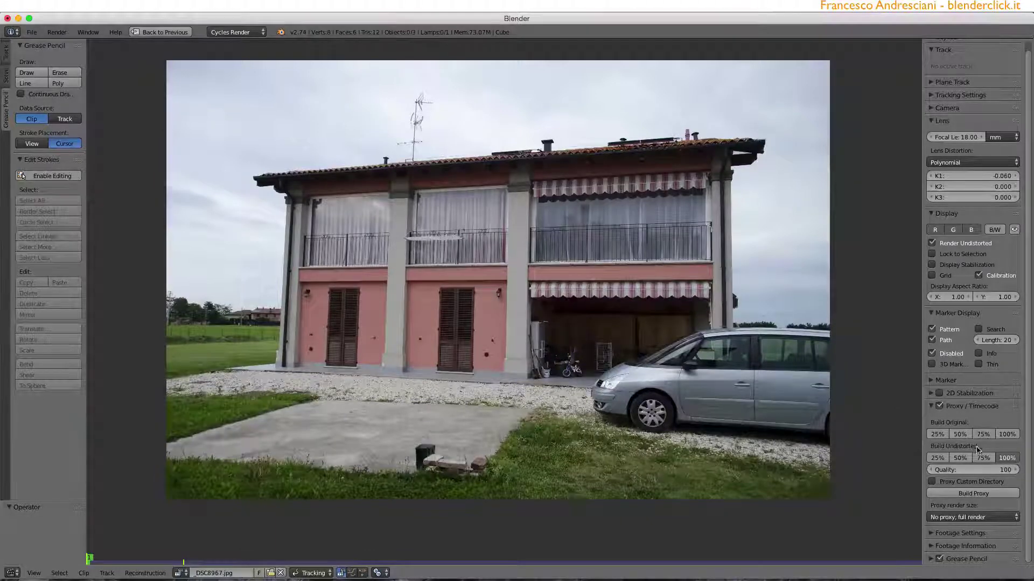
{"action": "left_click", "coordinate": [963, 497]}
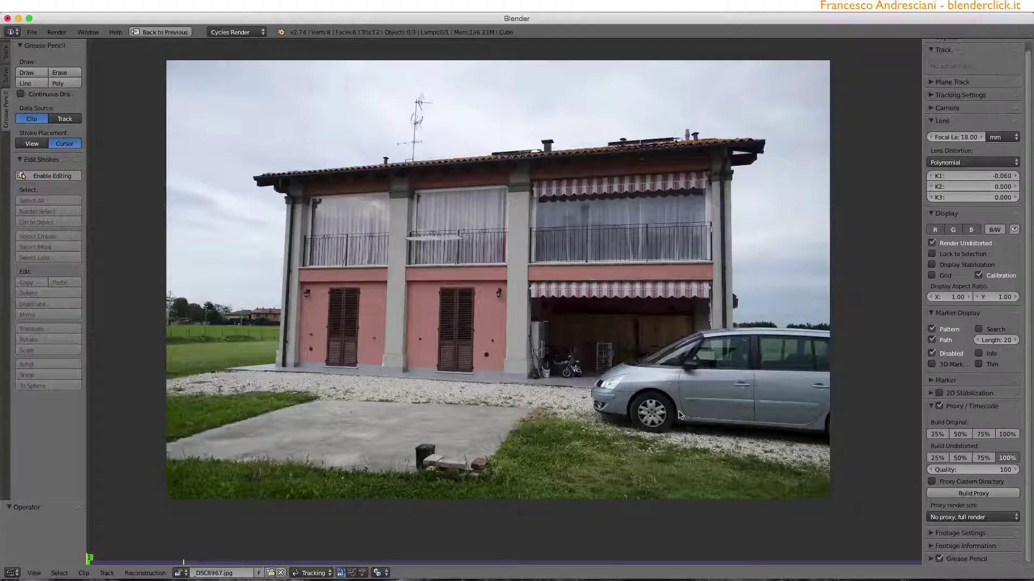